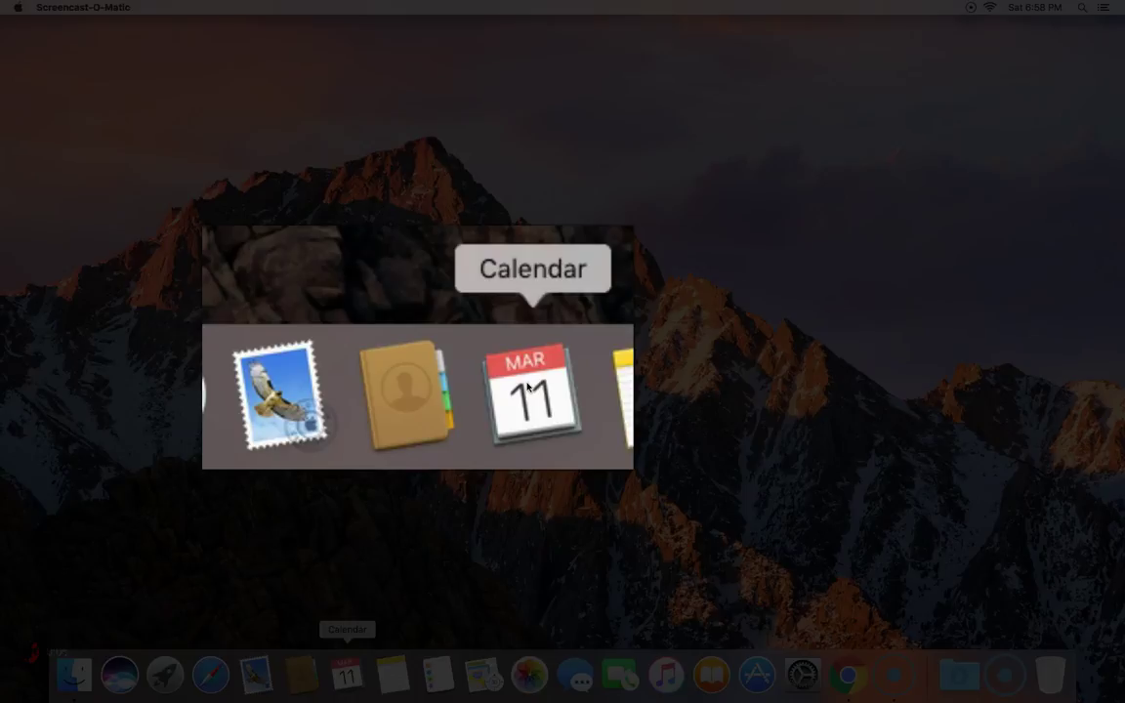
Launch Contacts and Calendar, dismiss Calendar's What's New screen, and place both windows side by side.
click(407, 391)
click(463, 391)
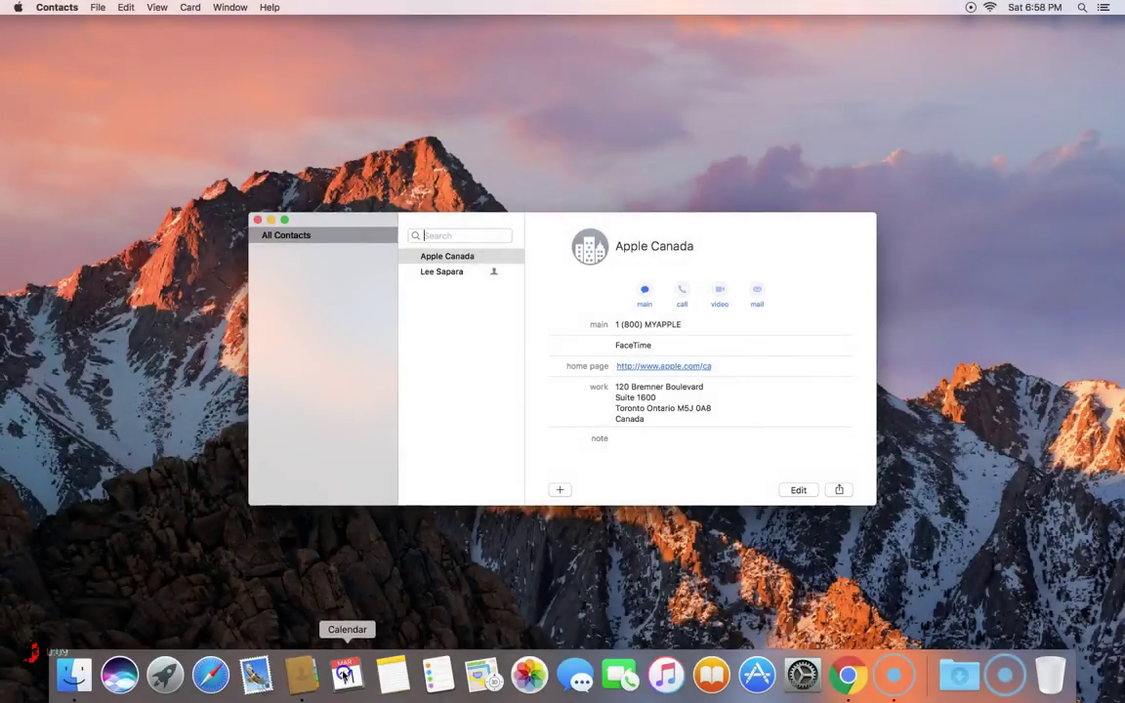
click(344, 673)
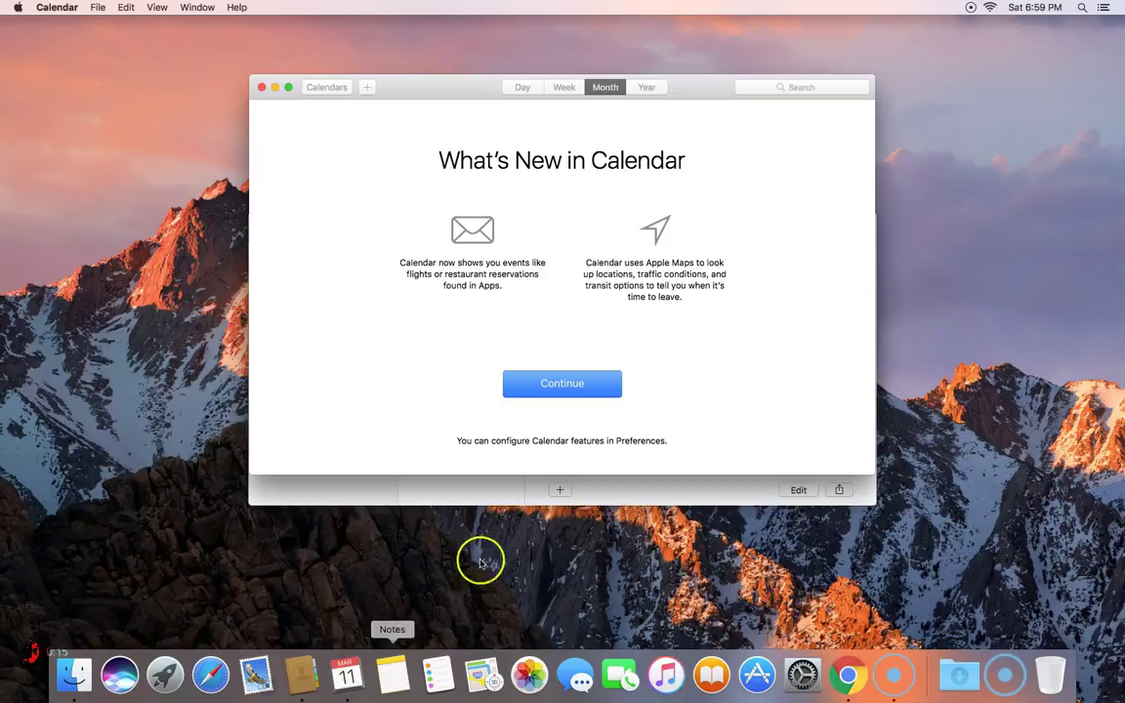
click(557, 382)
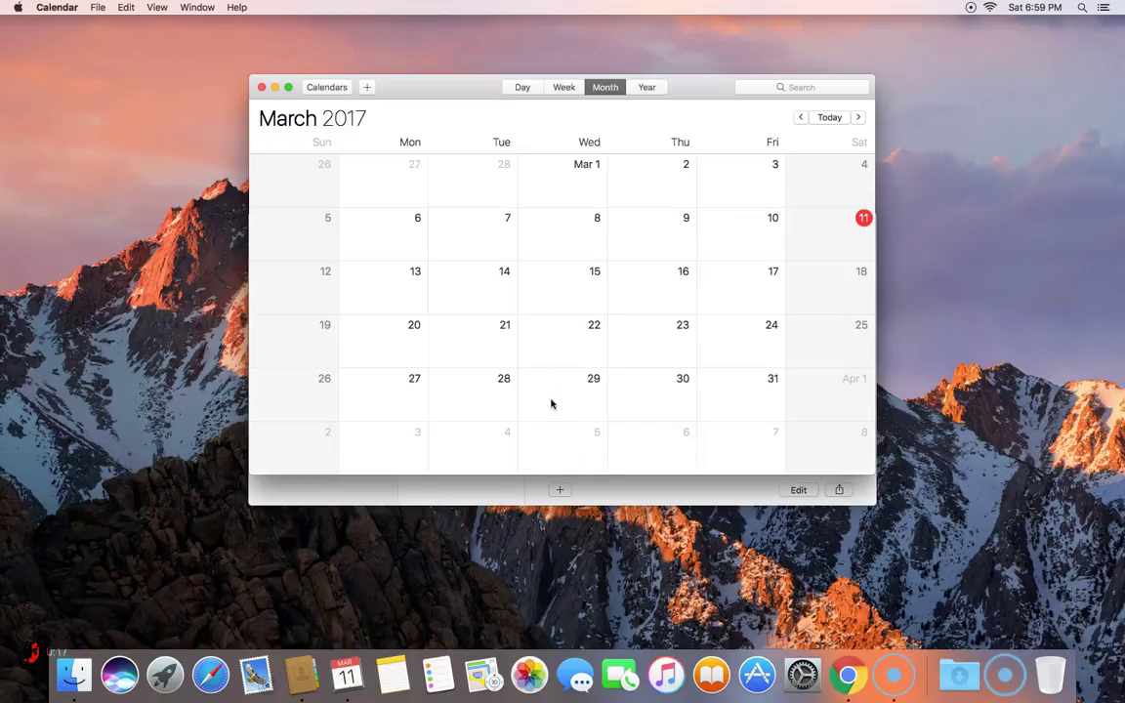
mouse_move(714, 88)
mouse_down()
mouse_move(818, 78)
mouse_move(896, 98)
mouse_move(904, 81)
mouse_up()
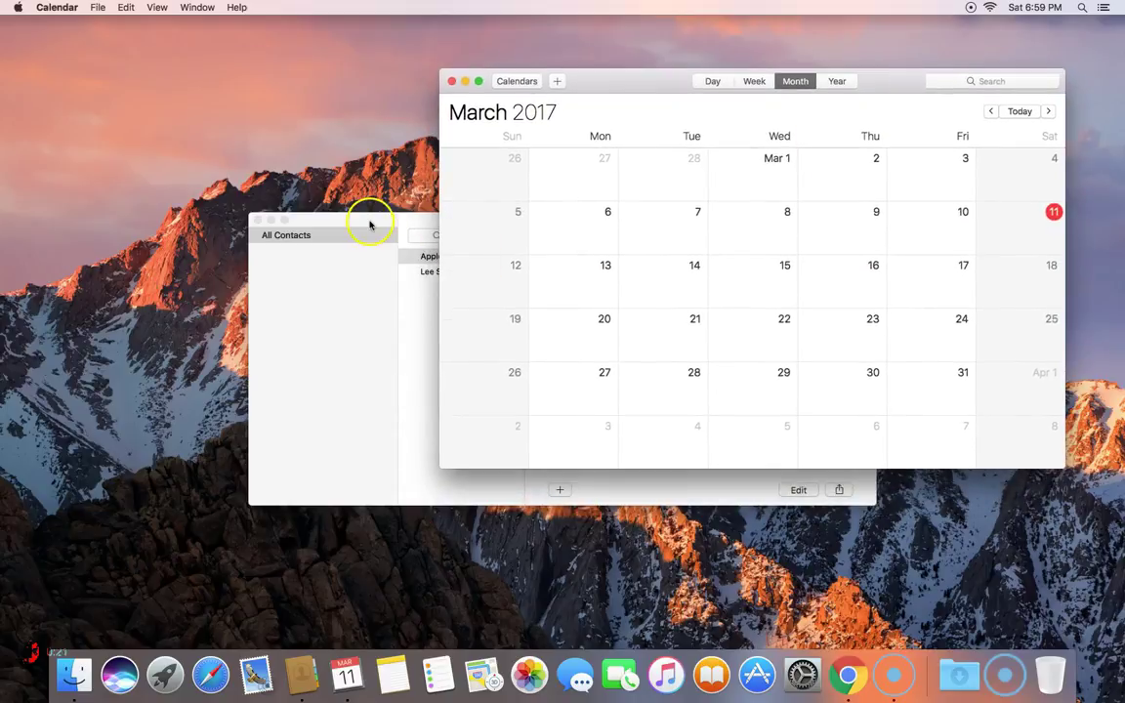
drag(369, 220, 264, 282)
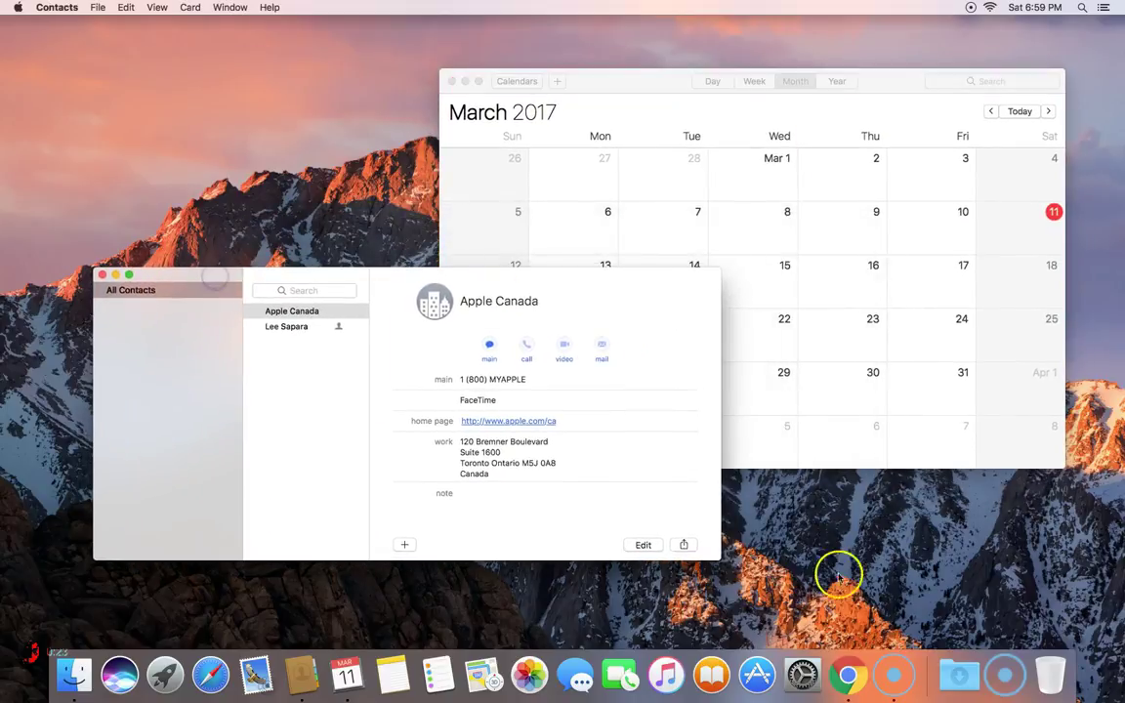
Load gmail.com in Google Chrome to show the work account's inbox.
click(849, 675)
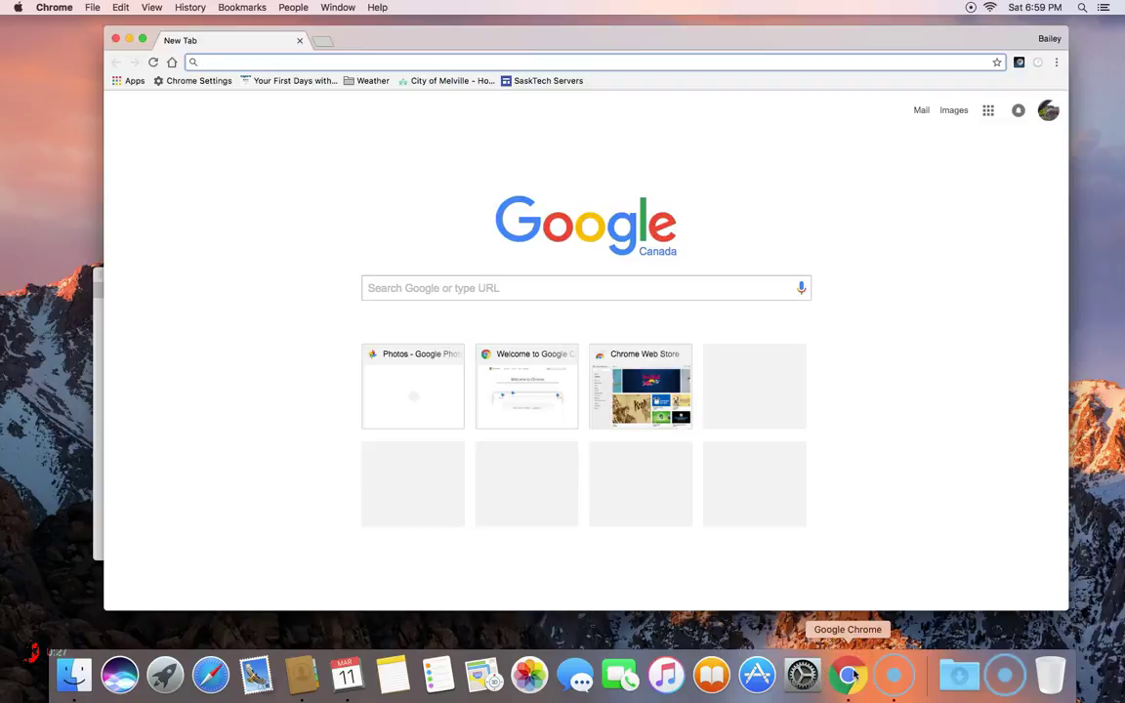
text(gma)
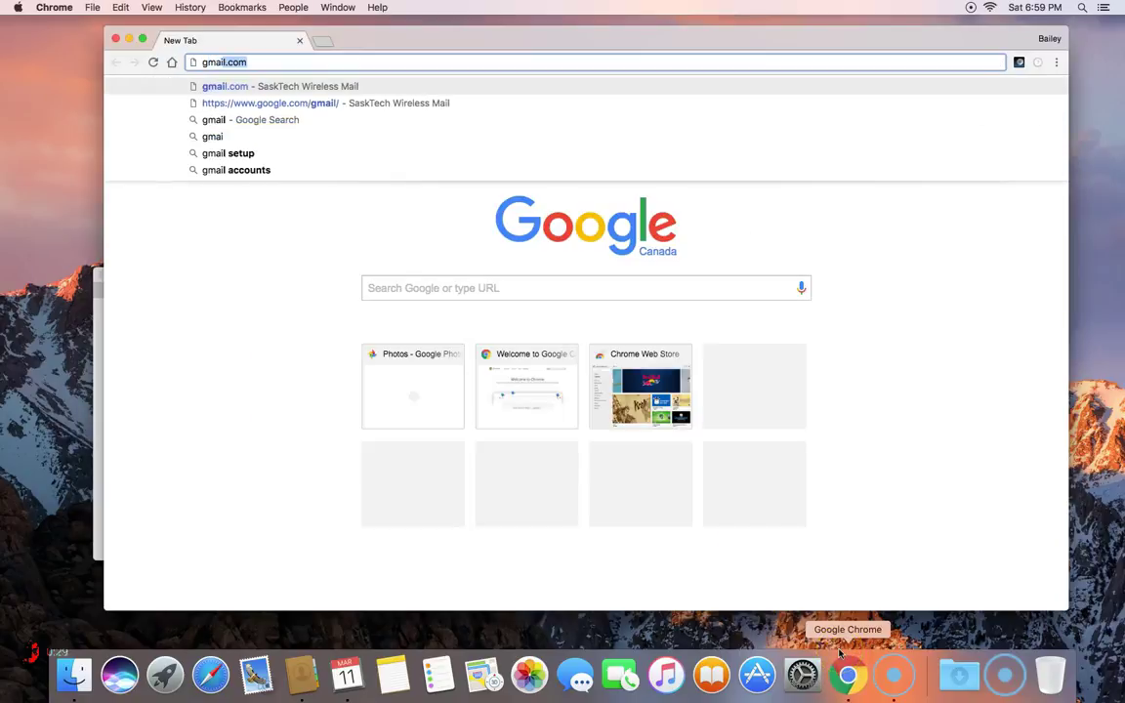
text(il.com)
key(Return)
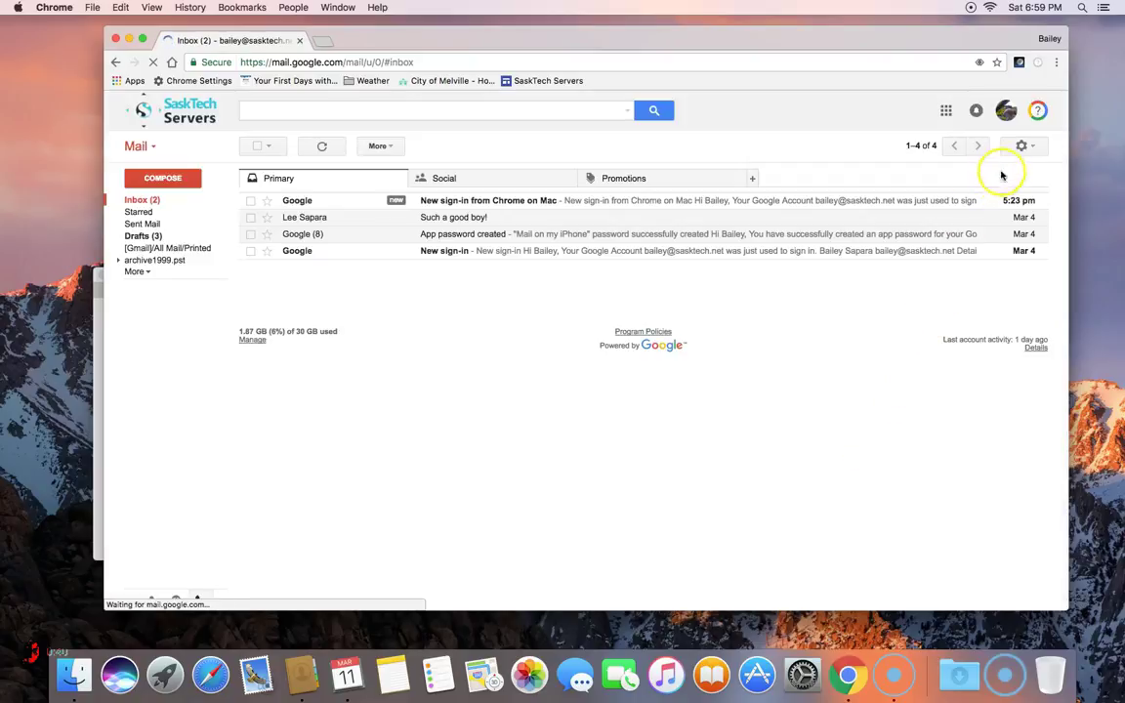
Open Gmail's Settings from the gear menu, landing on the General tab.
click(1020, 146)
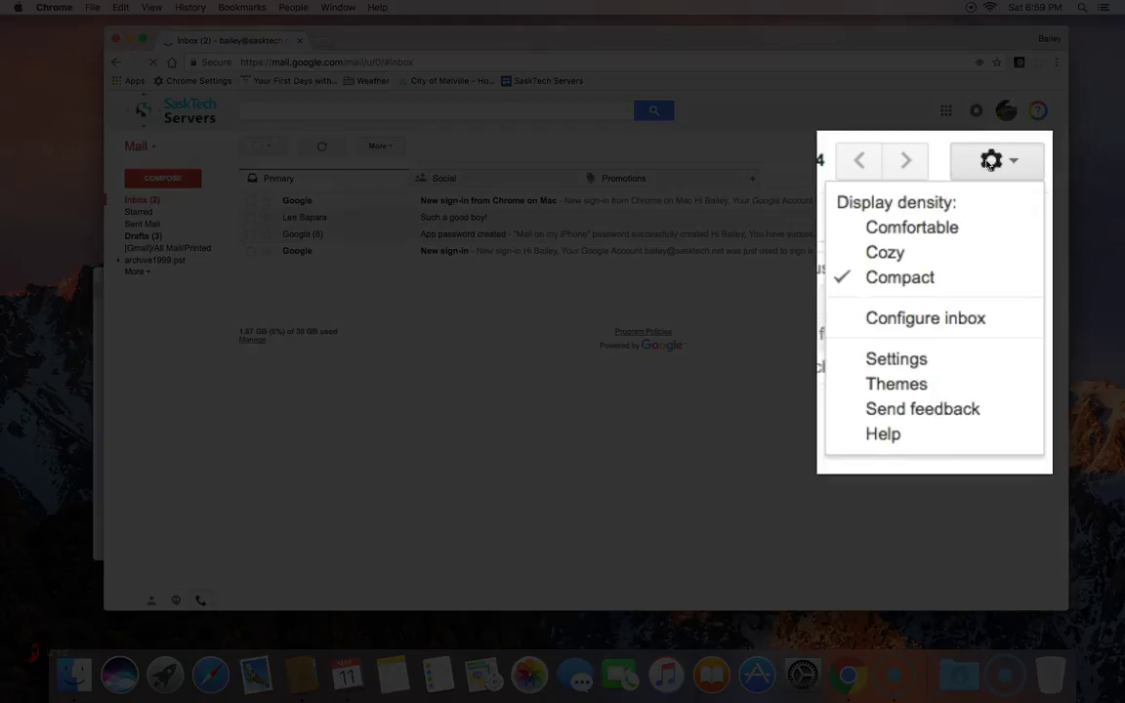
click(925, 361)
click(925, 364)
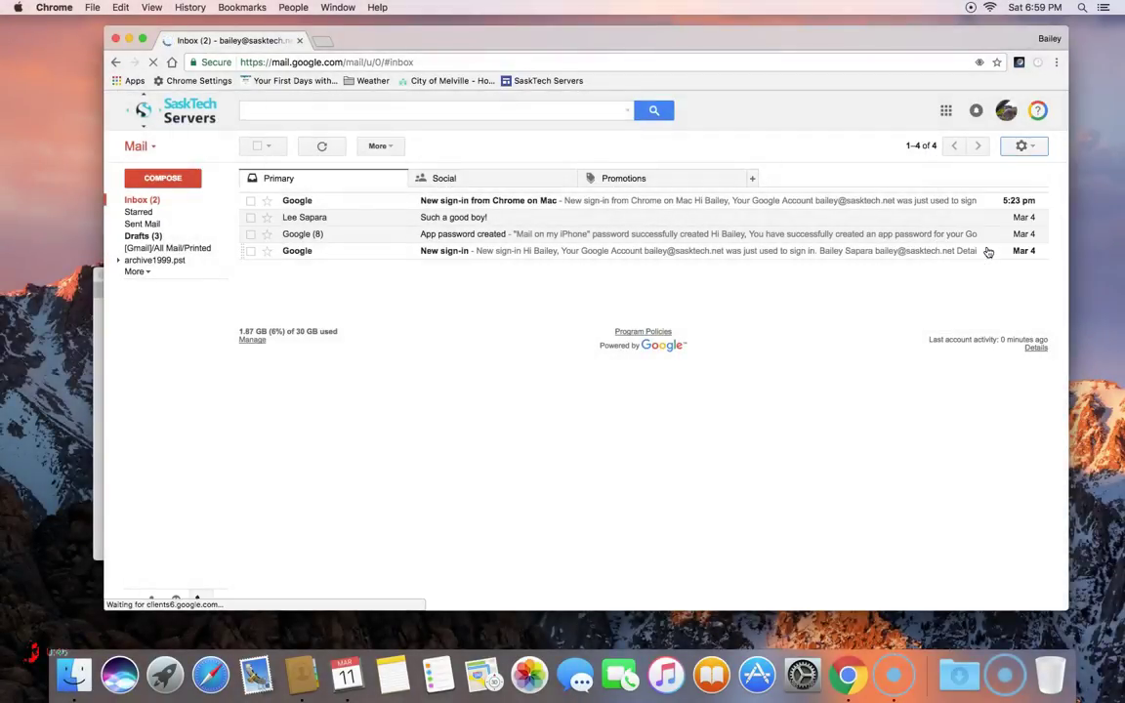
click(988, 251)
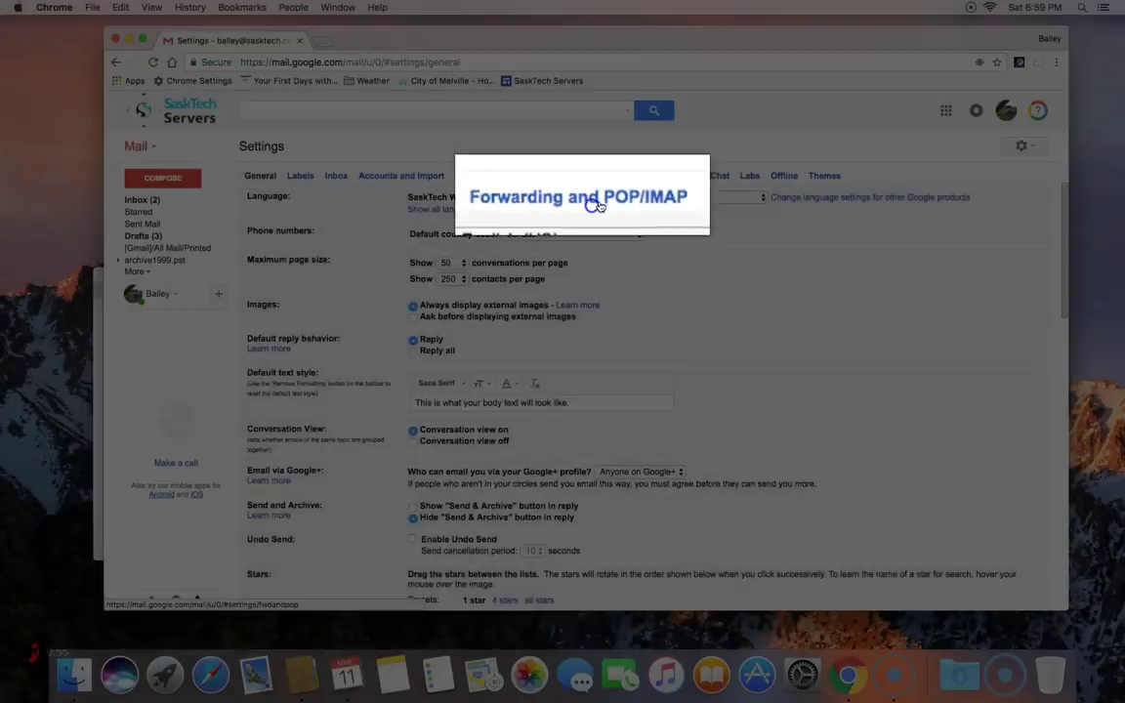
Switch to the Forwarding and POP/IMAP tab and confirm IMAP access is enabled.
click(652, 177)
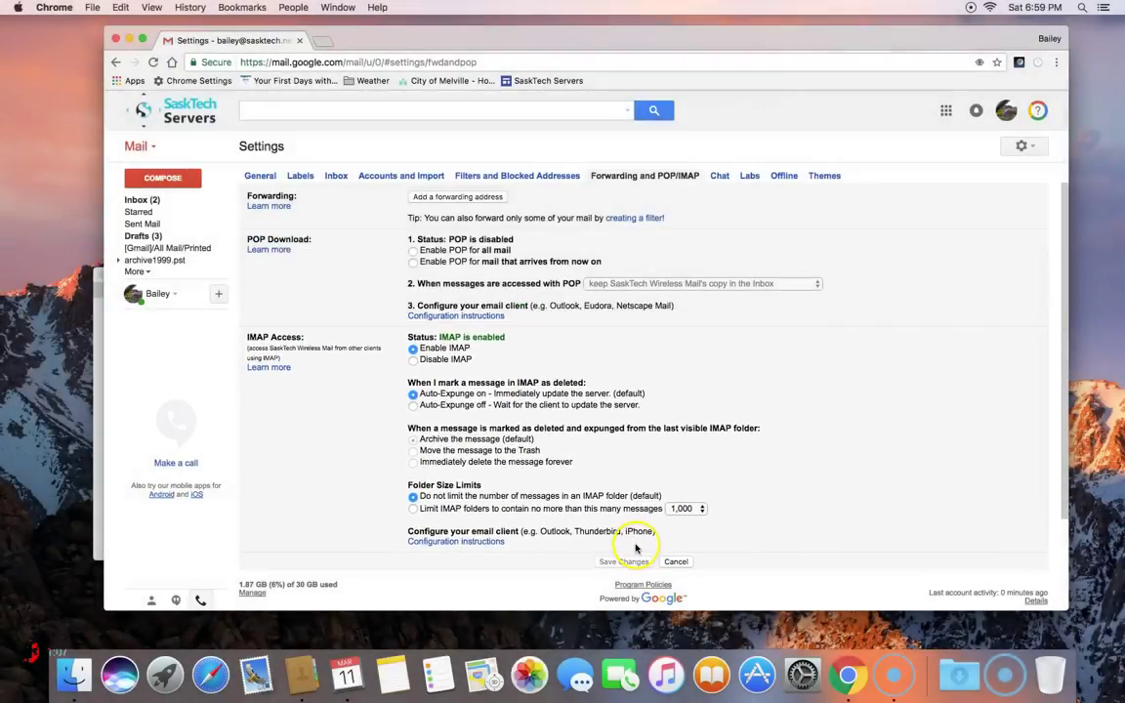
Close Chrome and open Internet Accounts via the Contacts menu's Accounts… item.
click(115, 41)
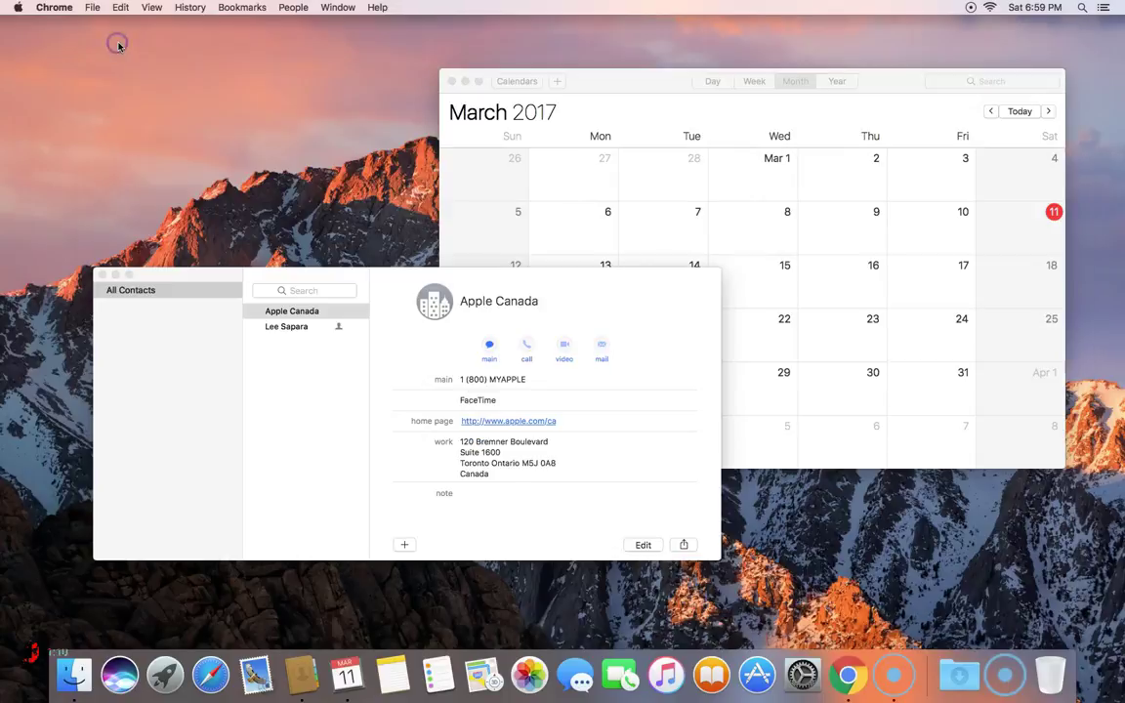
click(135, 452)
click(54, 7)
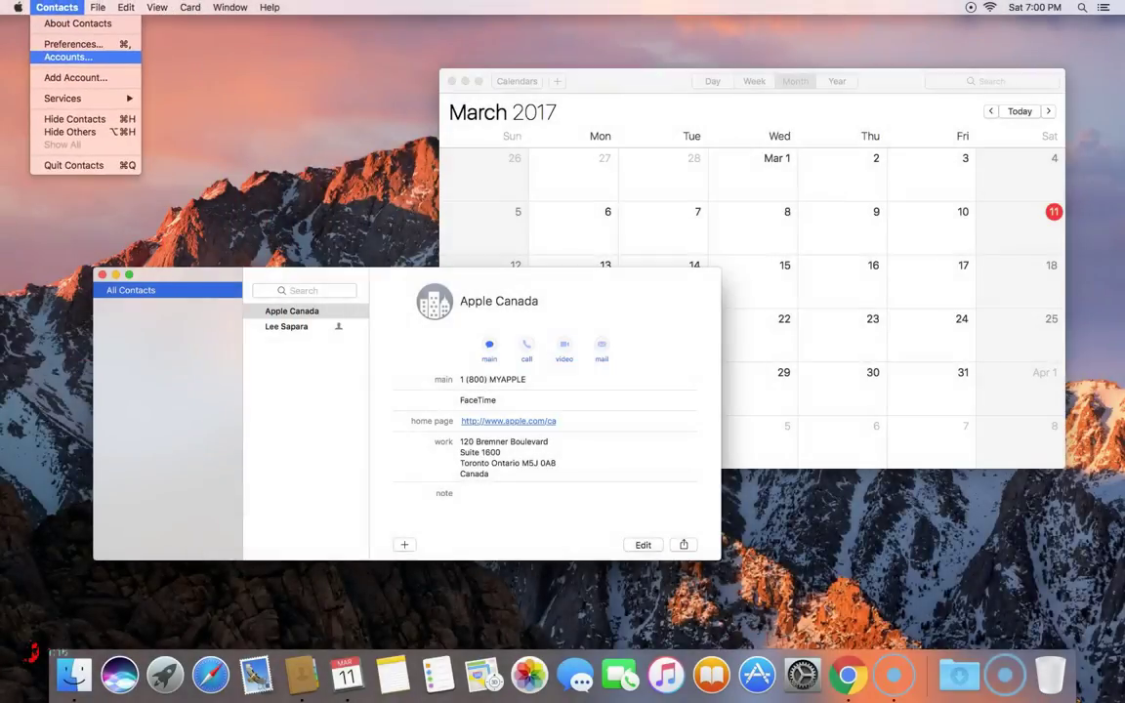
click(80, 64)
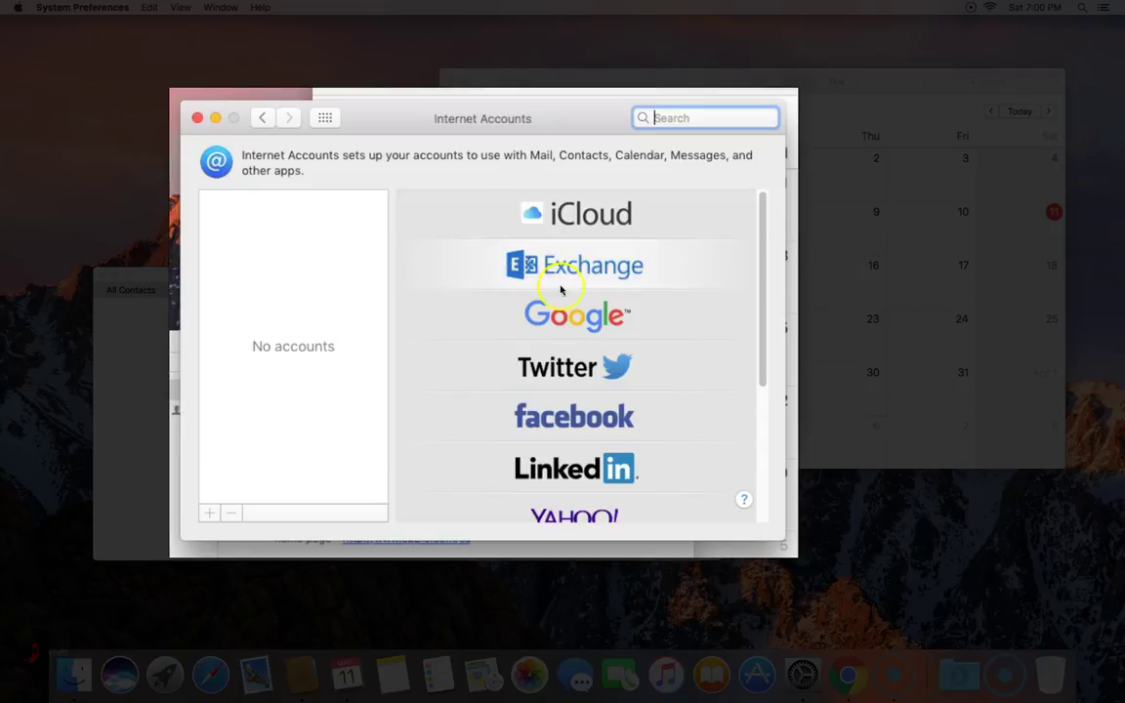
Choose Google as the provider and submit the work account's email address.
click(615, 319)
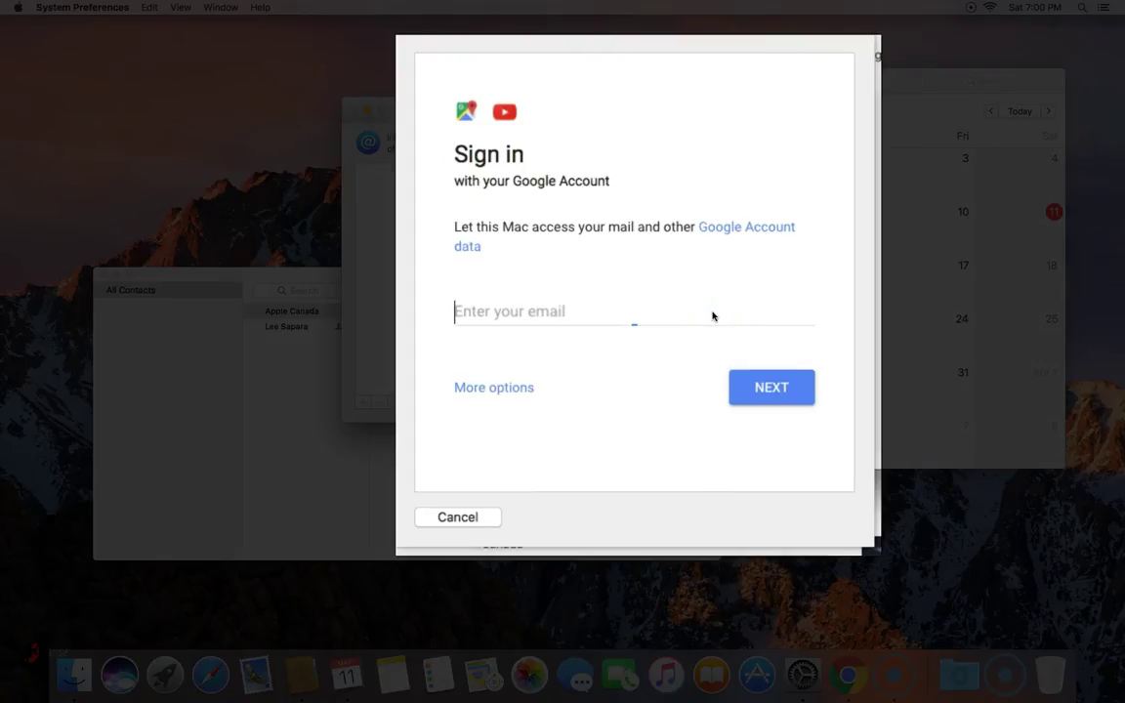
click(678, 322)
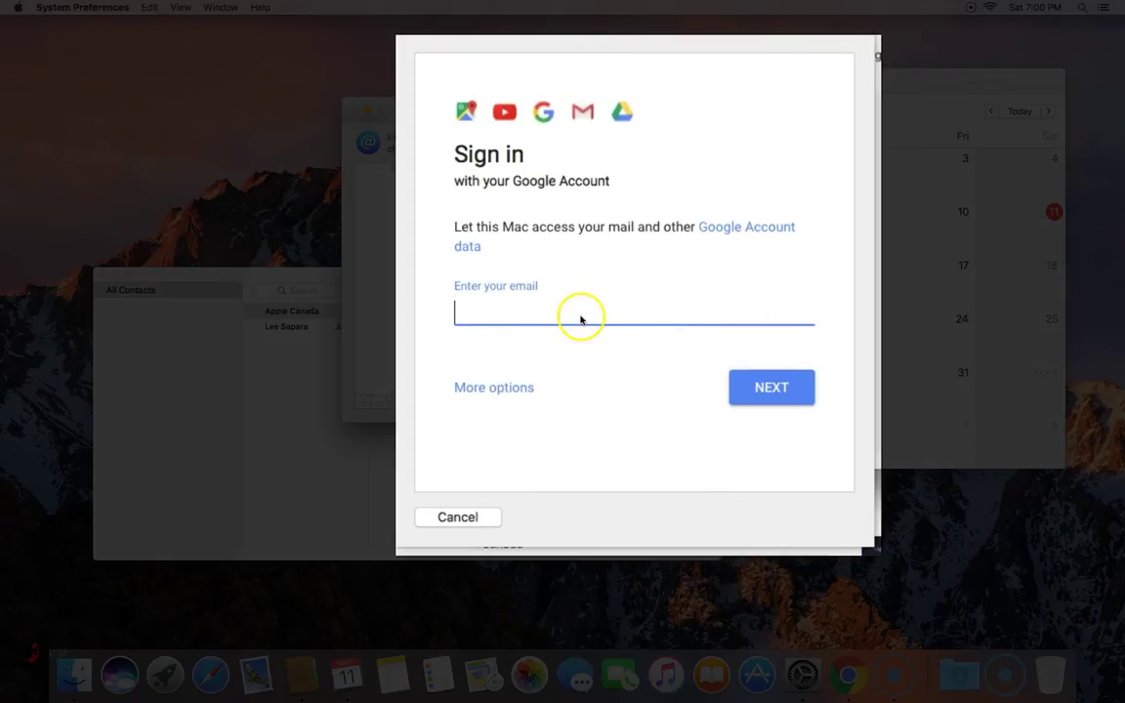
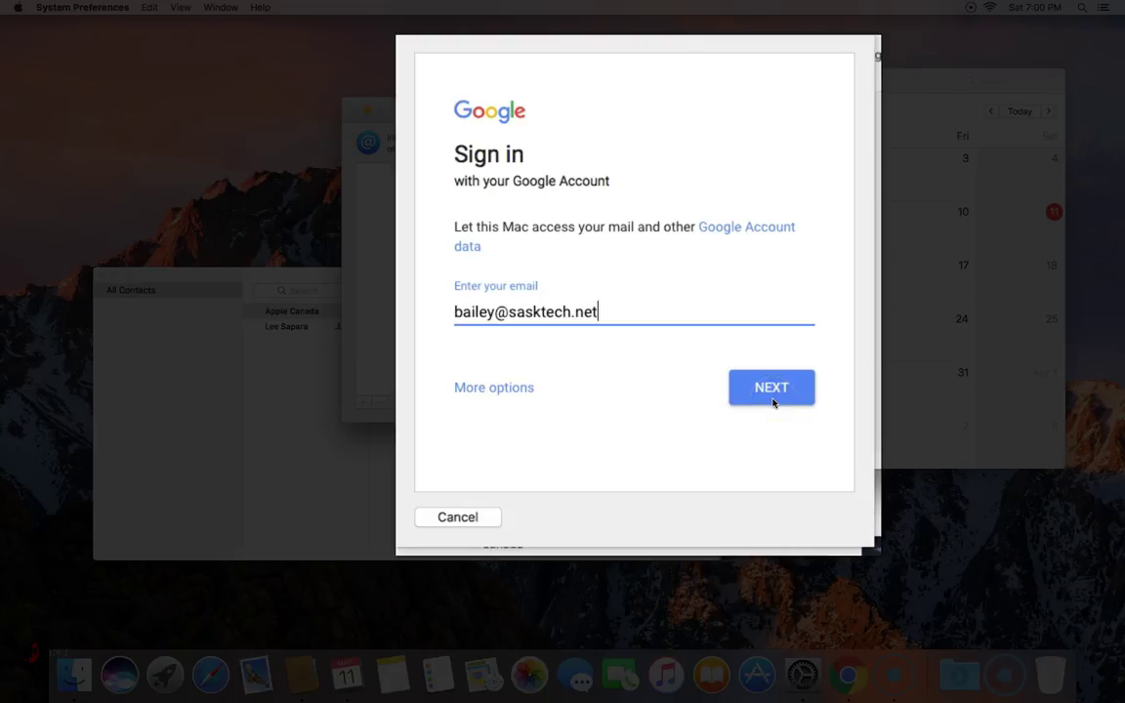
click(772, 390)
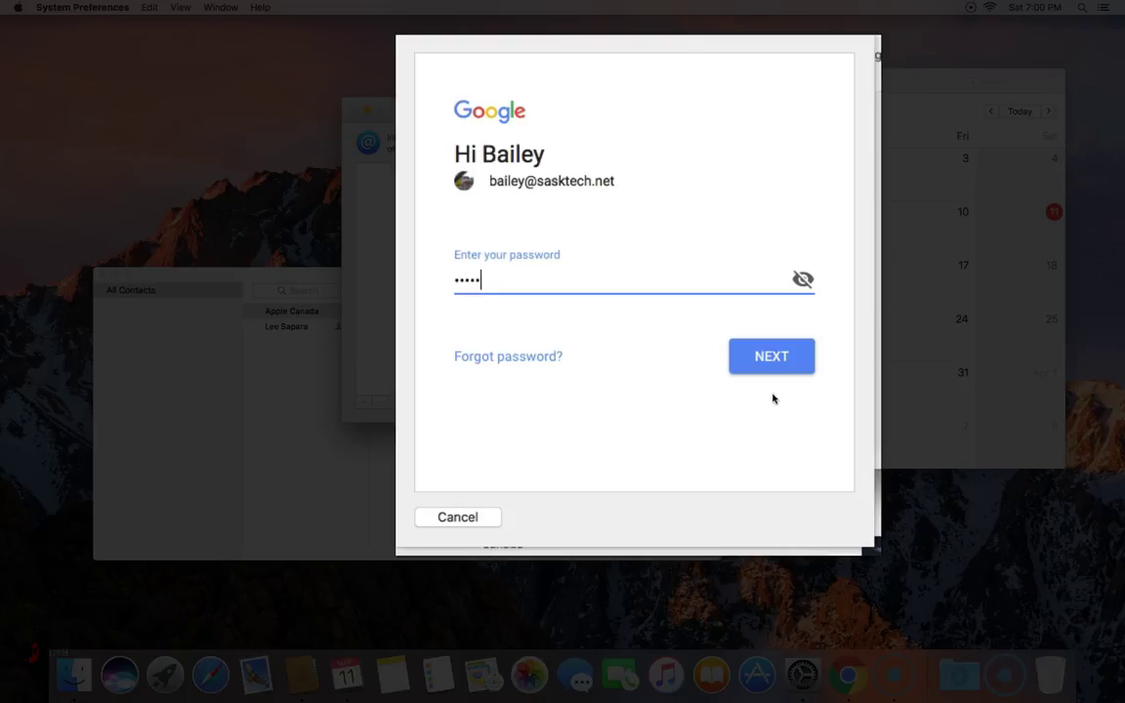
Submit the account password and enter the six-digit SMS verification code.
click(776, 371)
click(788, 368)
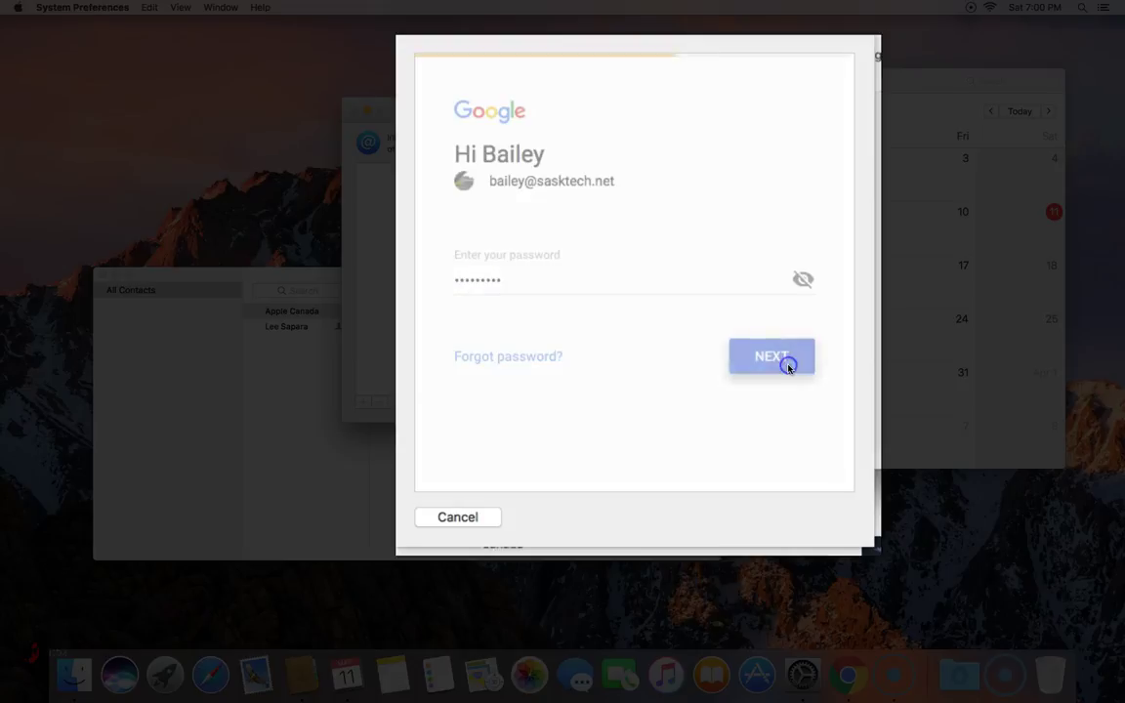
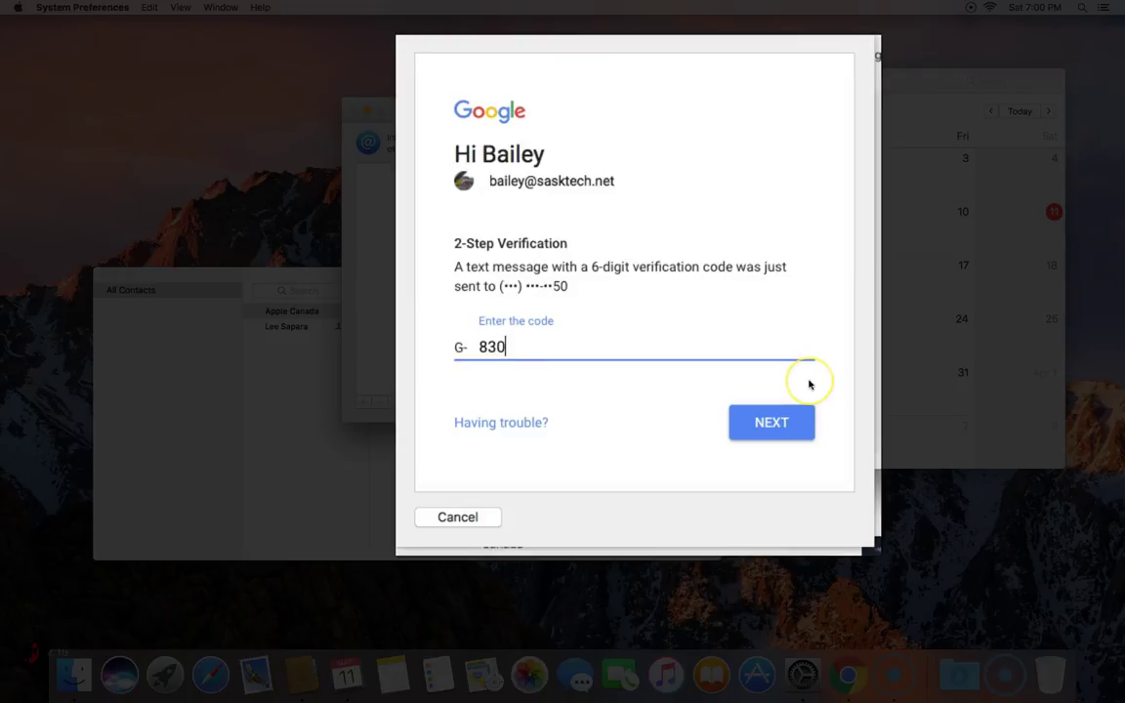
click(792, 425)
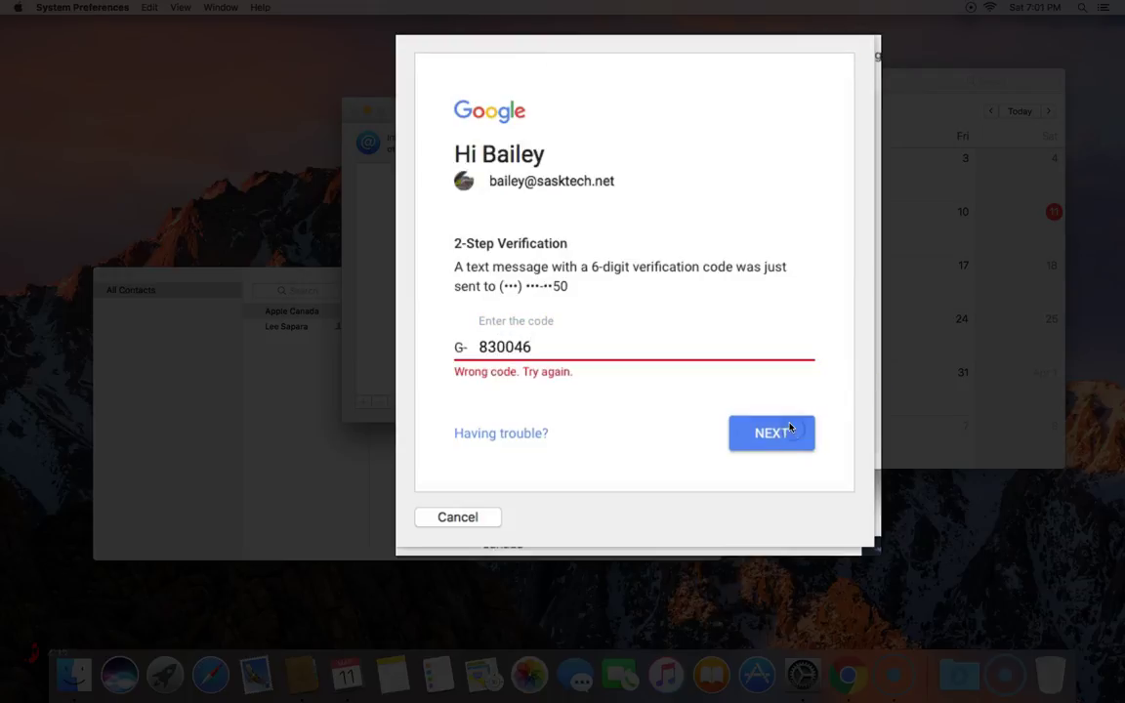
Correct the mistyped digit of the verification code and resubmit it.
click(506, 347)
key(BackSpace)
text(8)
click(768, 434)
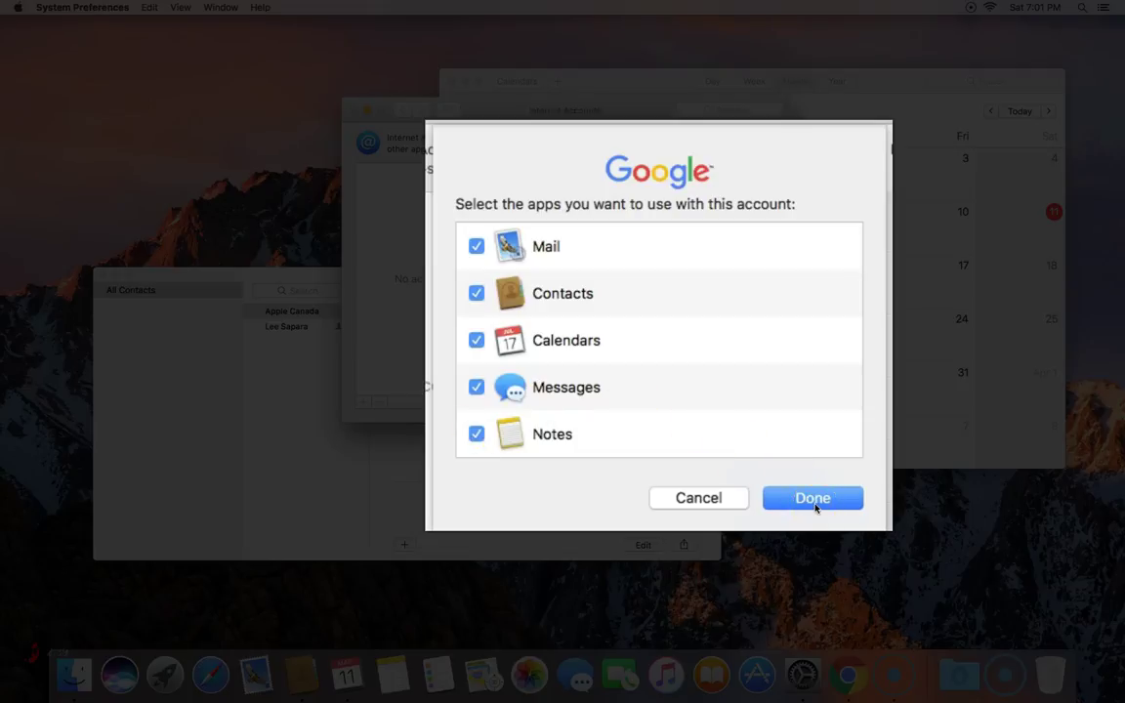
Confirm syncing Mail, Contacts, Calendars, Messages and Notes, then view the Google calendars in Calendar.
click(815, 506)
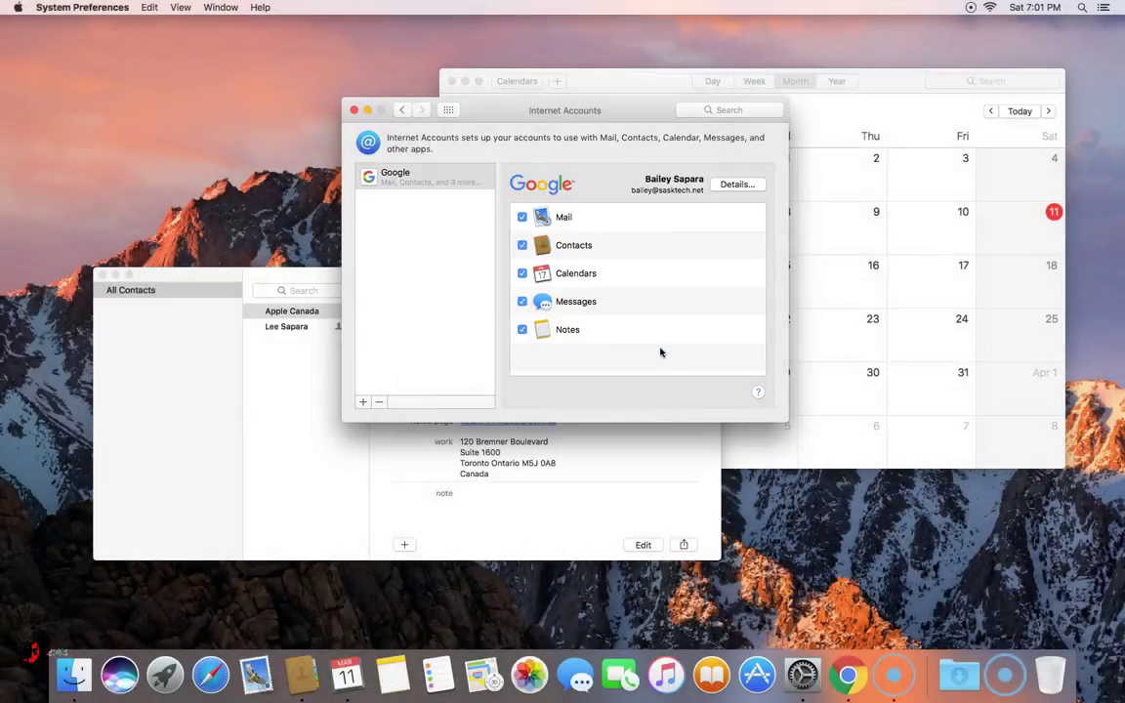
drag(568, 111, 866, 329)
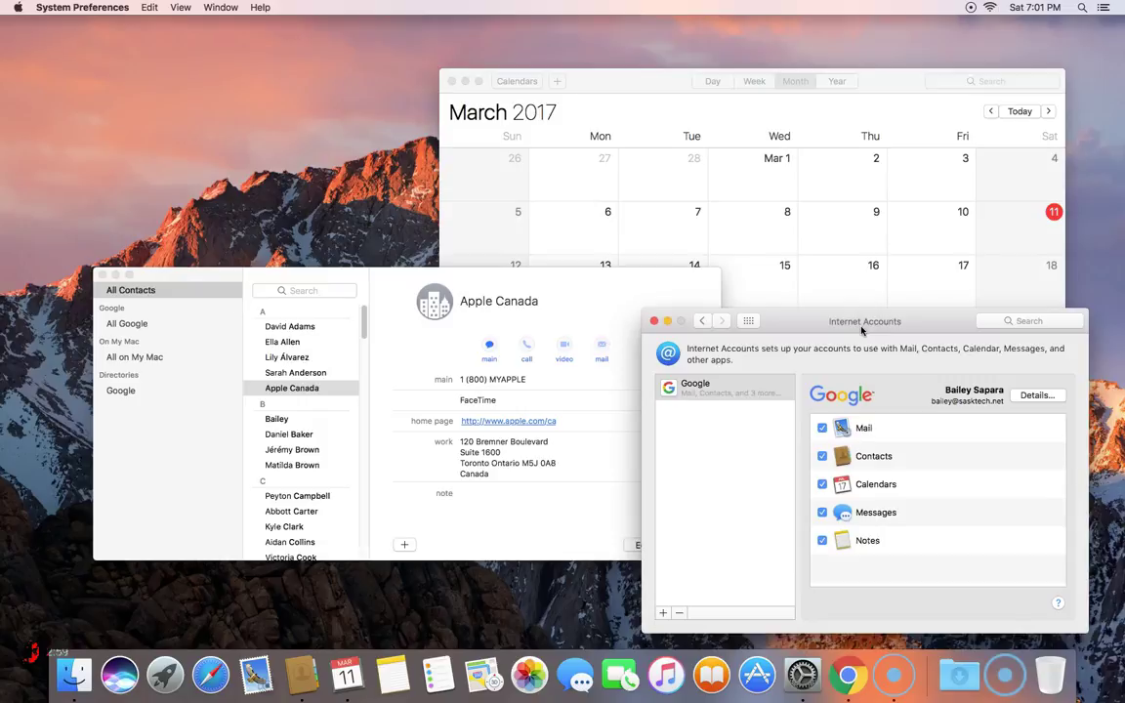
click(610, 78)
click(517, 81)
click(459, 152)
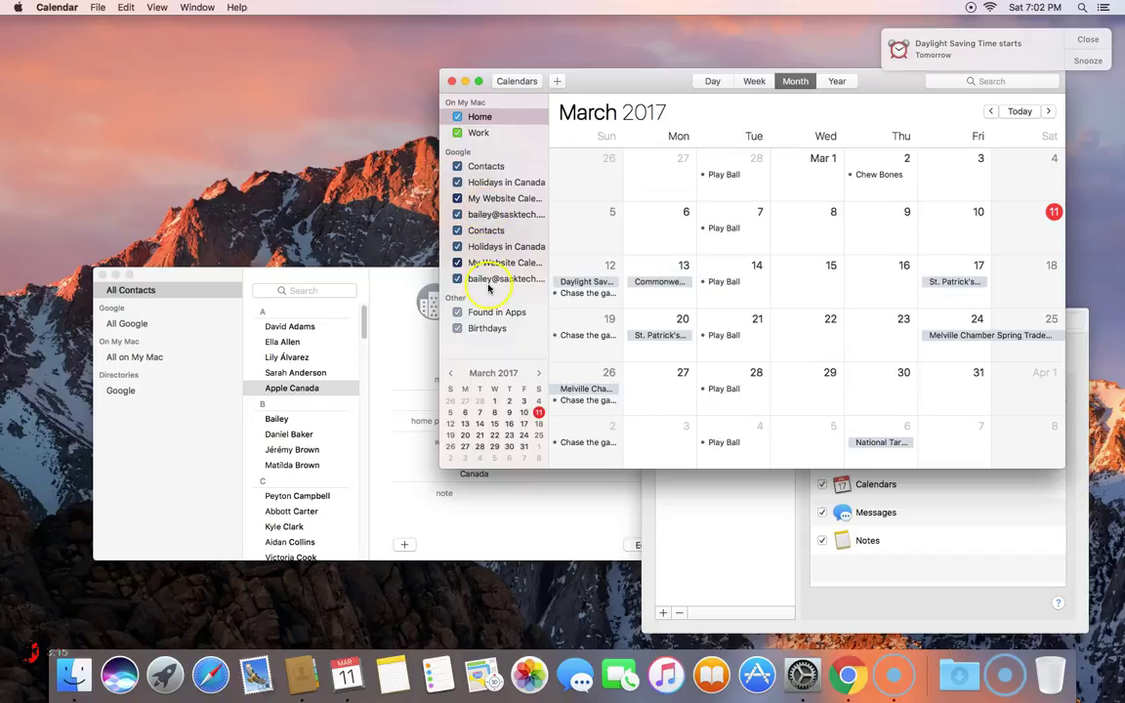
Open Mail's Google sign-in message, show the Mailboxes list, and expand All Mail to reveal Printed.
click(266, 664)
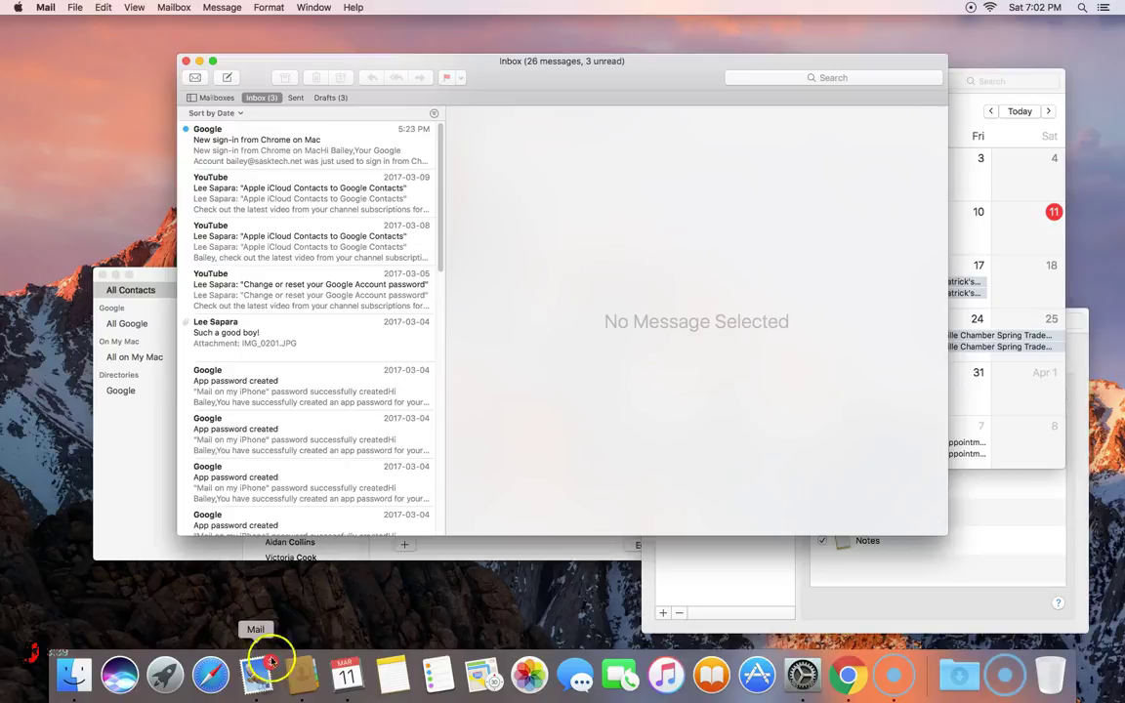
click(320, 154)
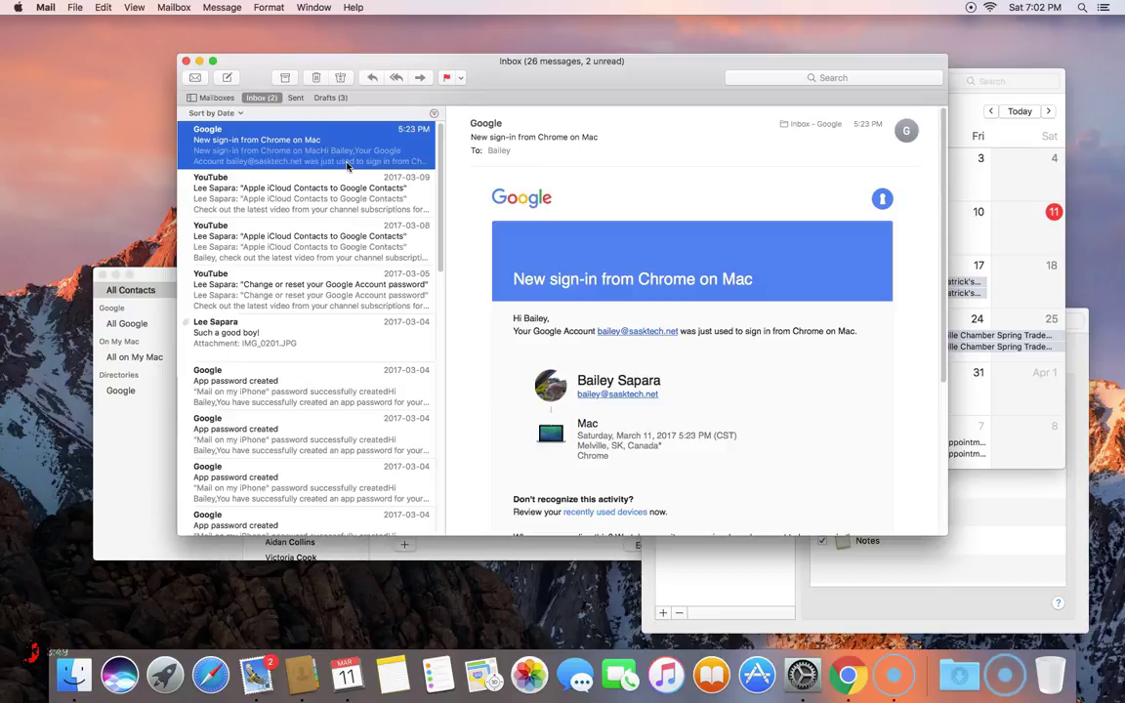
click(28, 657)
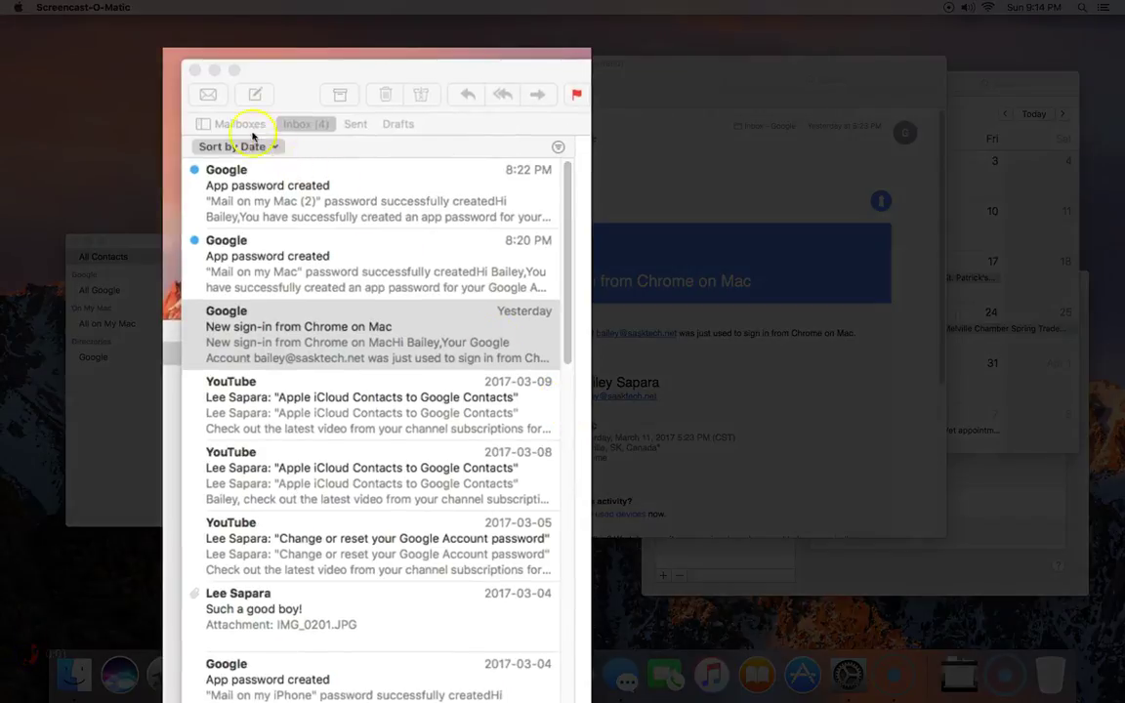
click(249, 128)
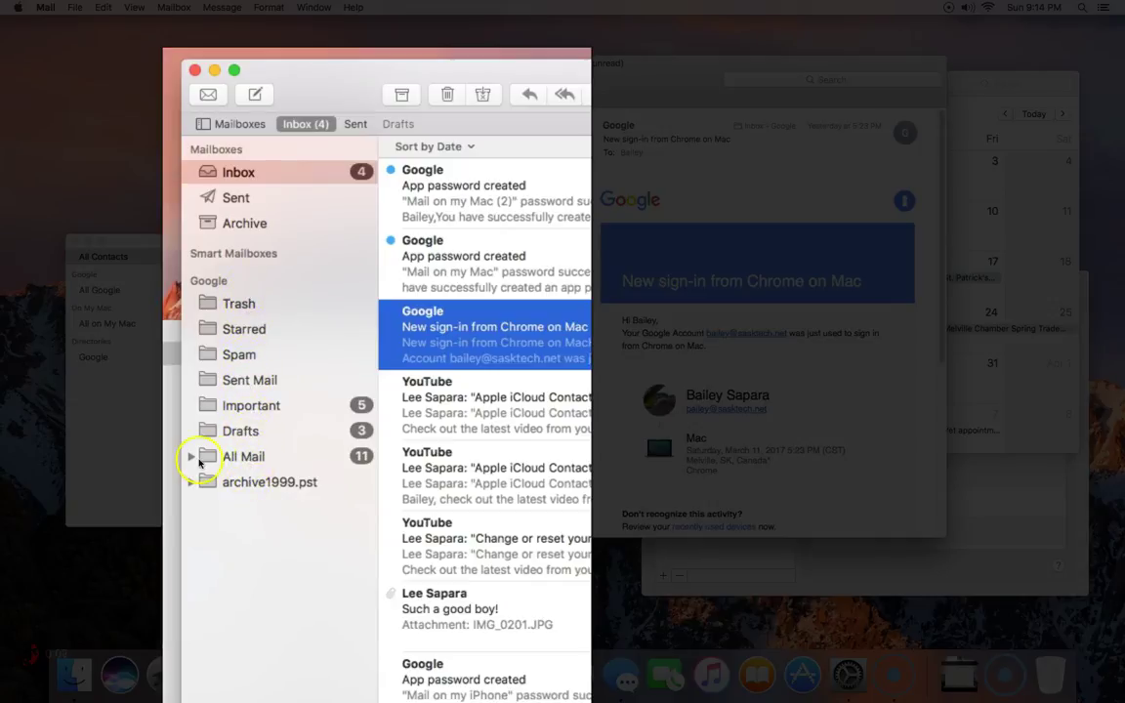
click(191, 457)
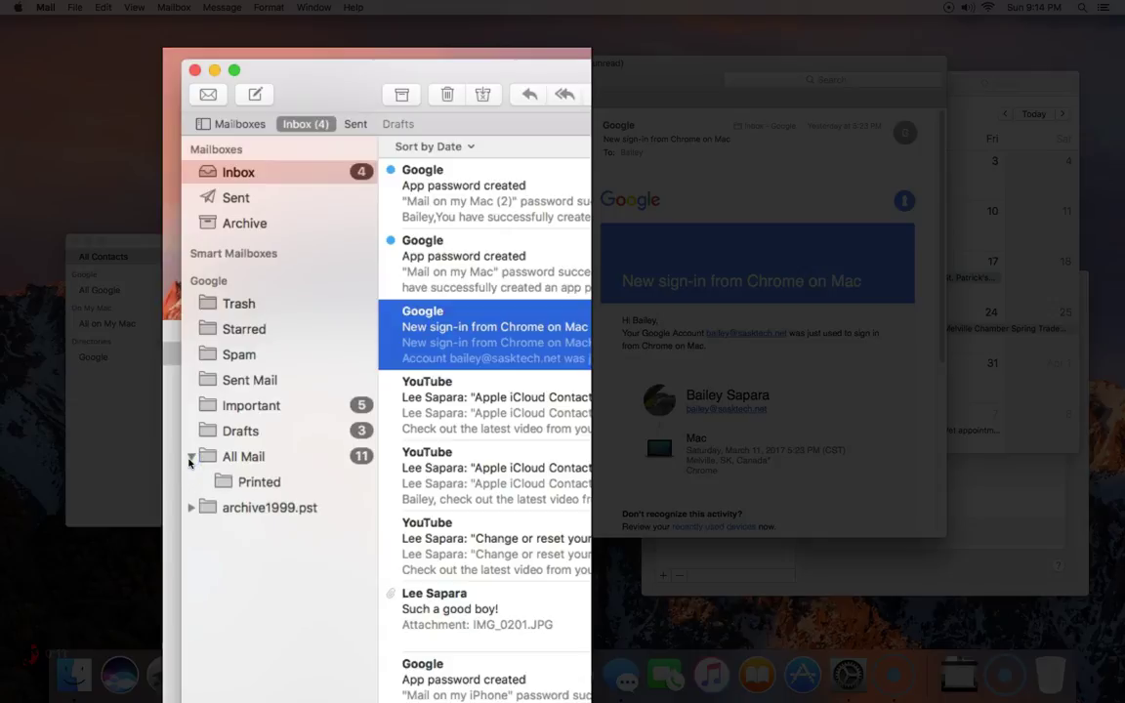